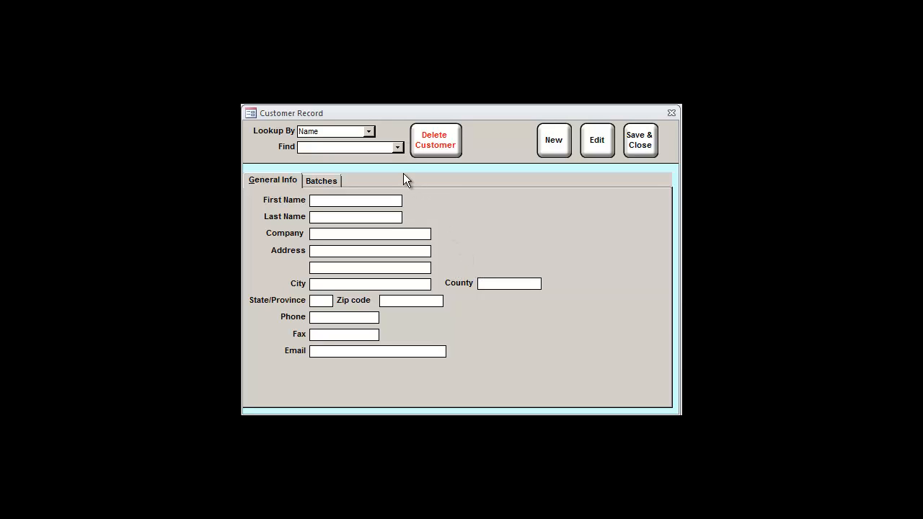
pyautogui.click(369, 131)
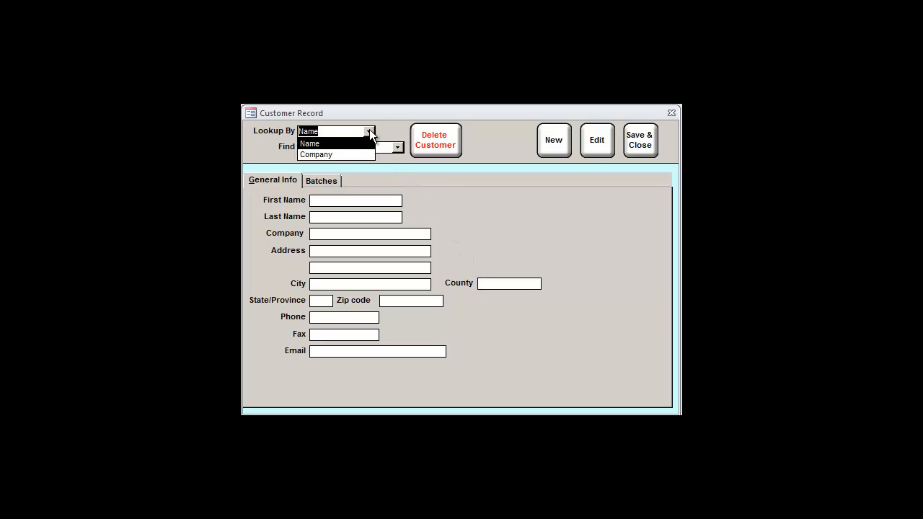
pyautogui.click(370, 133)
pyautogui.click(396, 146)
pyautogui.click(397, 146)
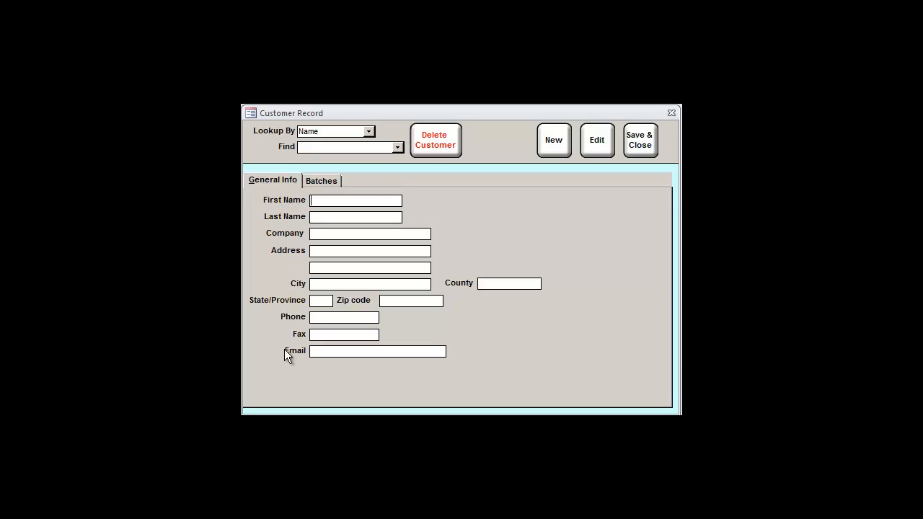
pyautogui.click(321, 182)
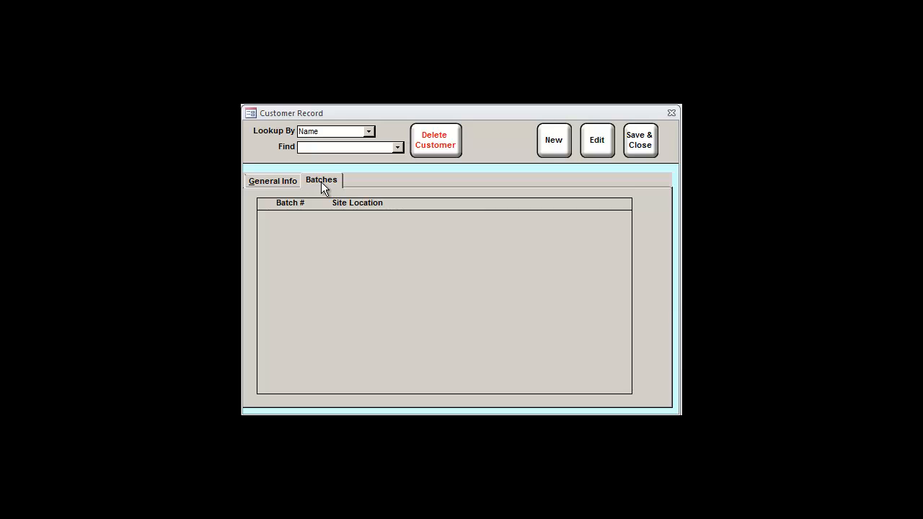
pyautogui.click(274, 184)
# Enter the new customer's first and last name, company Bayou Inspections, and street address.
pyautogui.write('Joe')
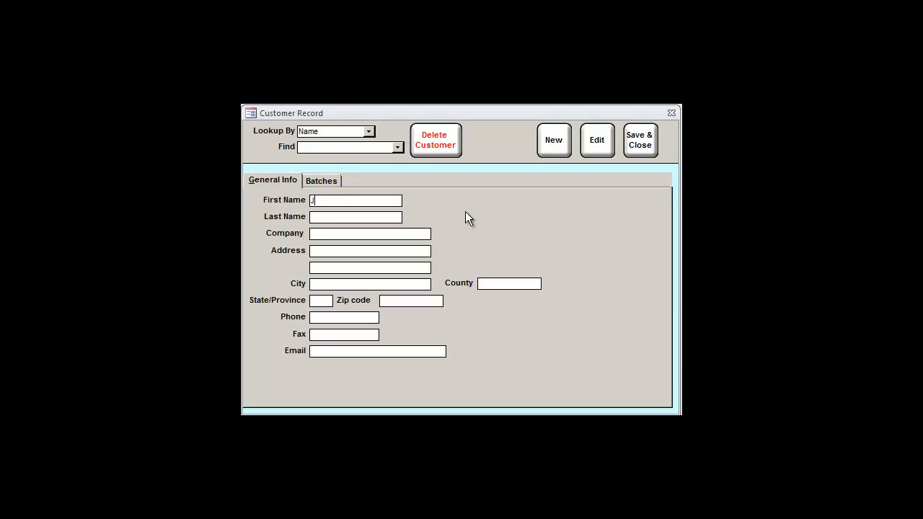
pyautogui.press('Tab')
pyautogui.write('SomebodyBayou Inspections')
pyautogui.press('Tab')
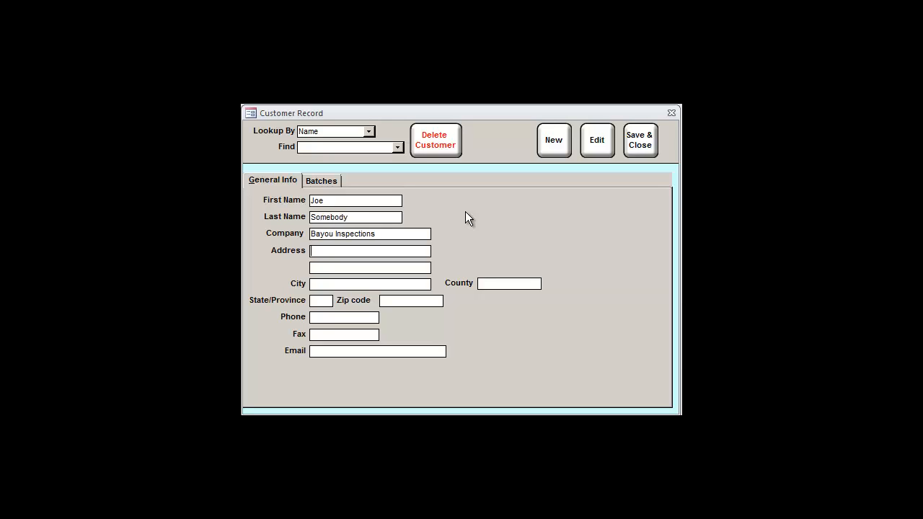
pyautogui.write('555 Gator Lane')
pyautogui.press('Tab')
pyautogui.press('Tab')
# Fill in the city, state, zip code, phone and e-mail, then save and start a new record.
pyautogui.write('Phoenix')
pyautogui.press('Tab')
pyautogui.press('Tab')
pyautogui.write('AZ')
pyautogui.press('Tab')
pyautogui.write('85085')
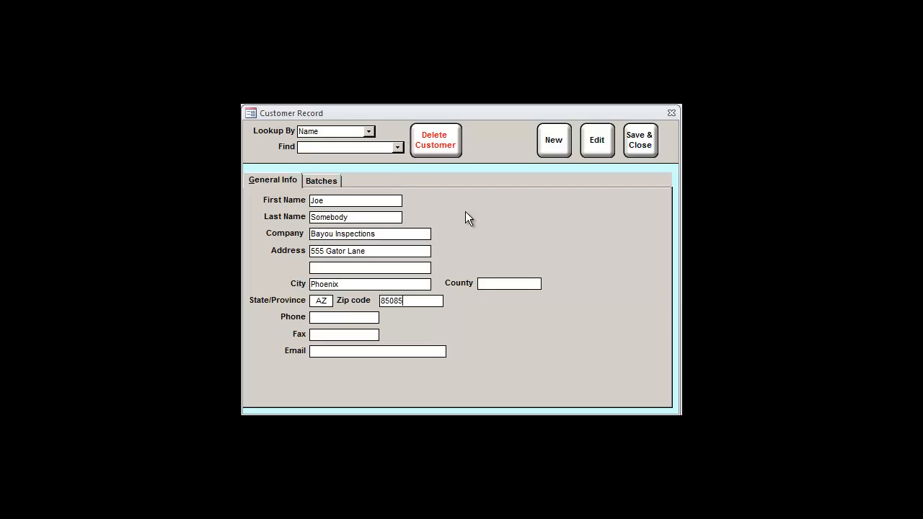
pyautogui.press('Tab')
pyautogui.write('55512345')
pyautogui.write('67')
pyautogui.write('oldjoe@s')
pyautogui.write('omeplace.net')
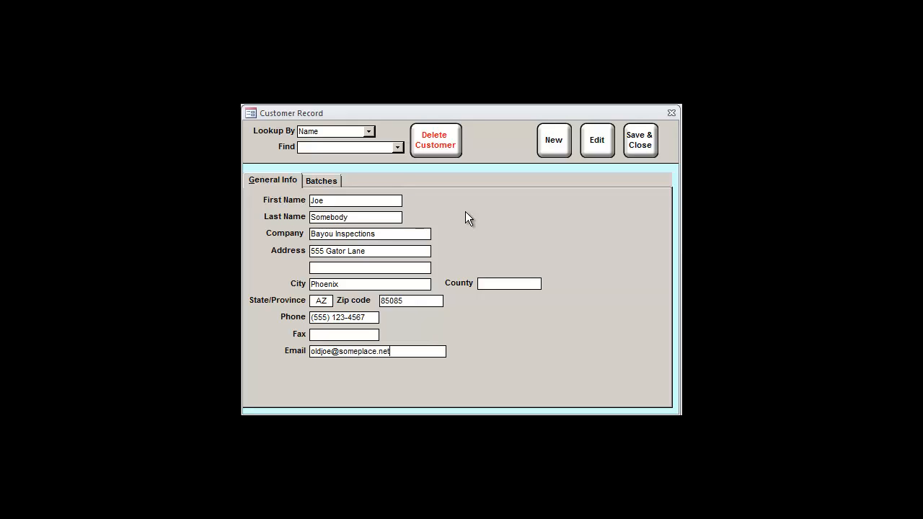
pyautogui.click(557, 146)
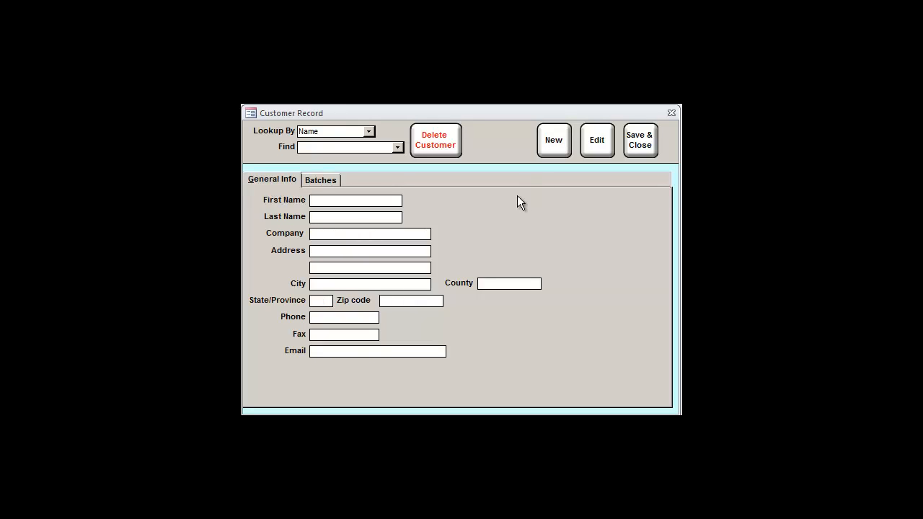
# Enter a throwaway test customer with the last name To-Be-Deleted.
pyautogui.write('Soon')
pyautogui.press('Tab')
pyautogui.write('To-Be-Deleted')
# Keep customer lookup by Name and load a saved customer's record from the list.
pyautogui.click(366, 134)
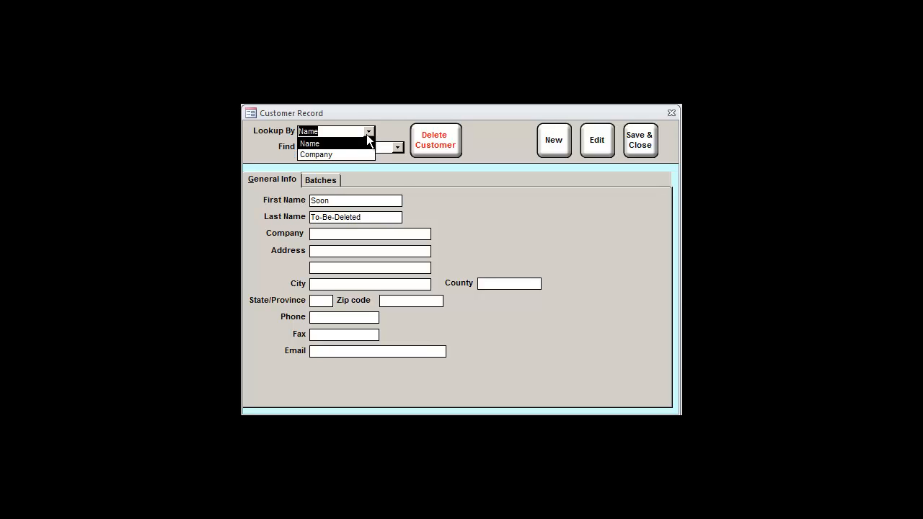
pyautogui.click(360, 140)
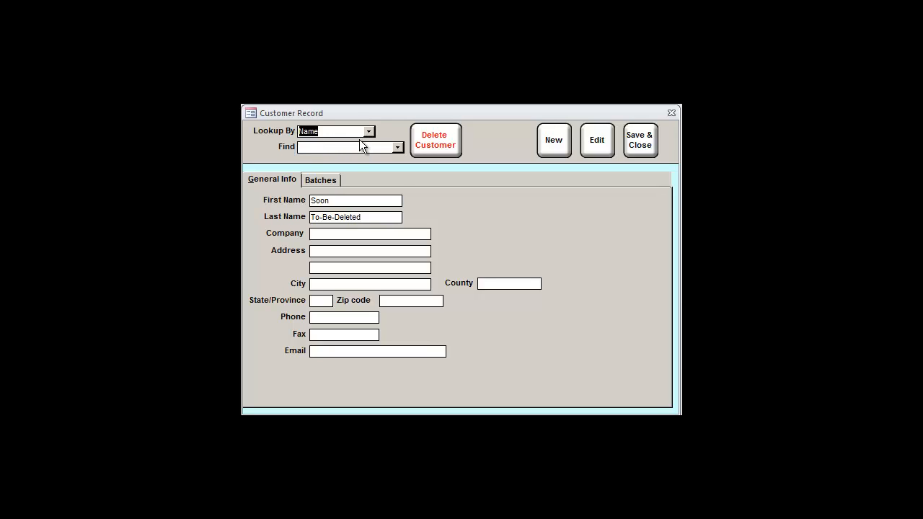
pyautogui.click(397, 148)
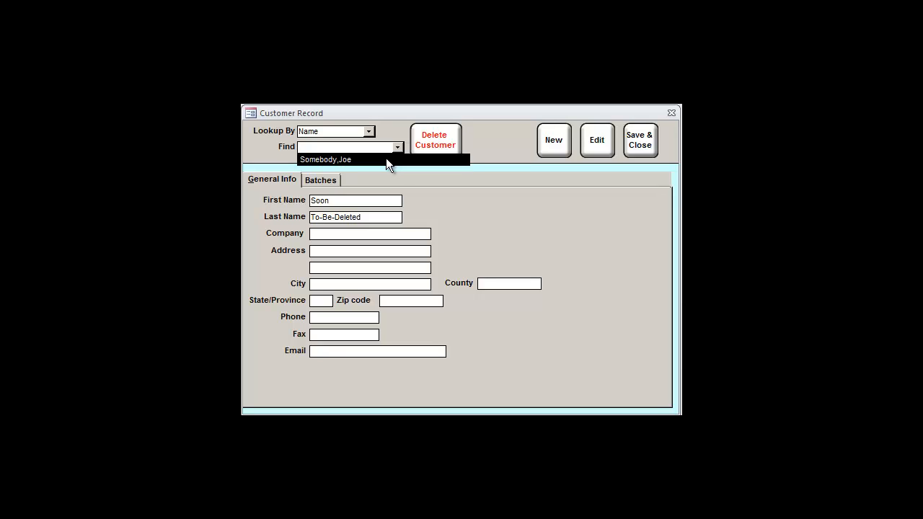
pyautogui.click(386, 159)
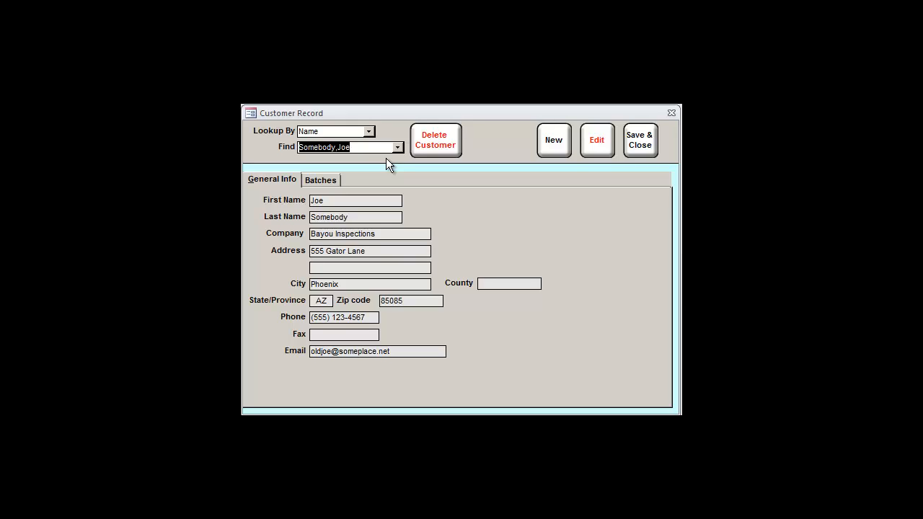
# Switch lookup to Company and browse the list of saved companies.
pyautogui.click(370, 132)
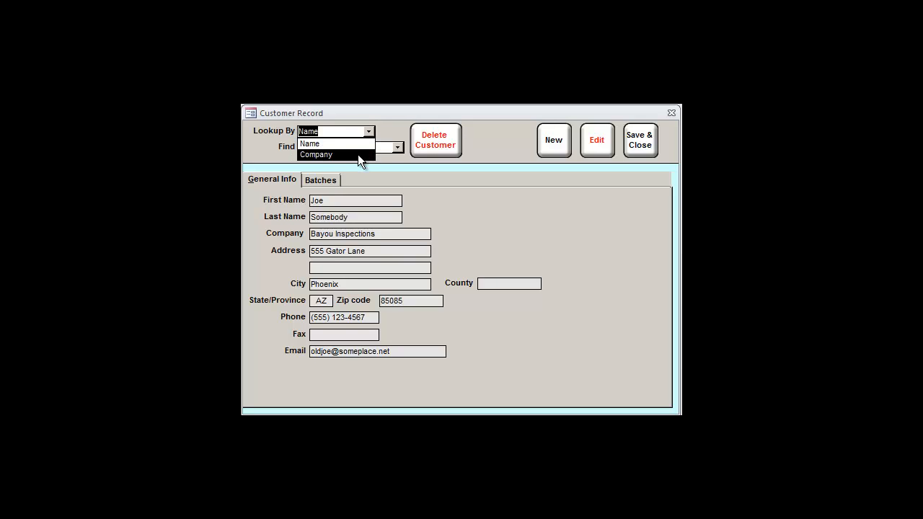
pyautogui.click(358, 155)
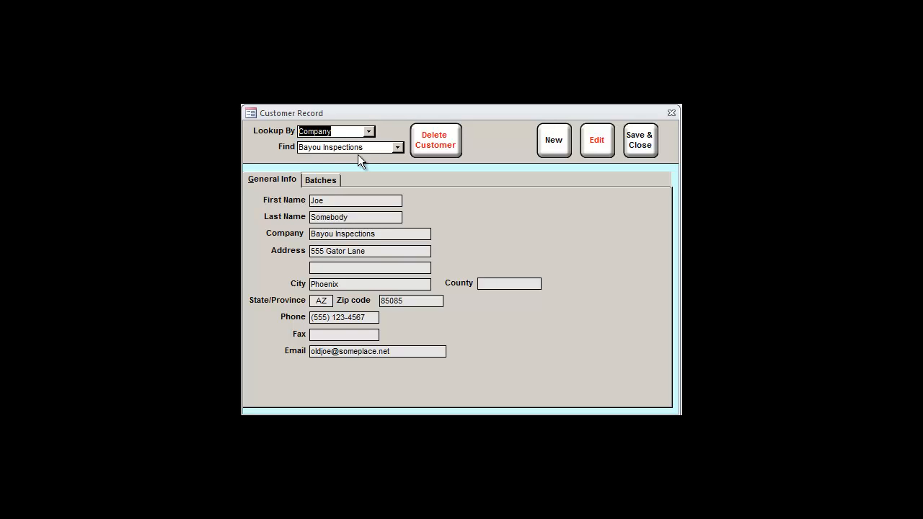
pyautogui.click(398, 147)
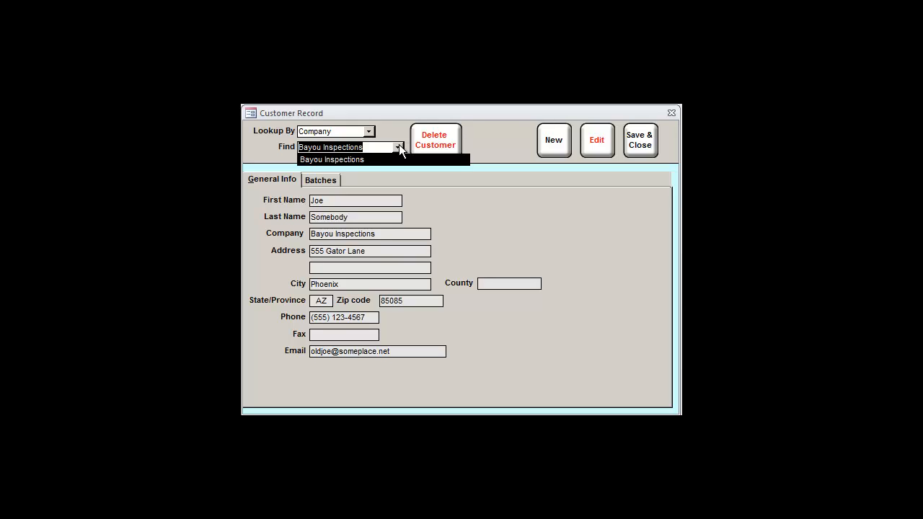
pyautogui.click(399, 144)
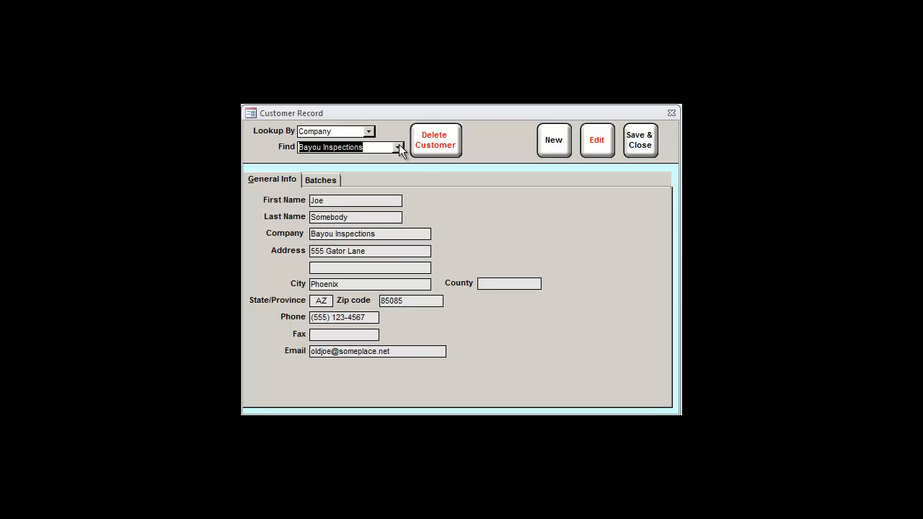
# Switch lookup back to Name and load the To-Be-Deleted test customer.
pyautogui.click(369, 132)
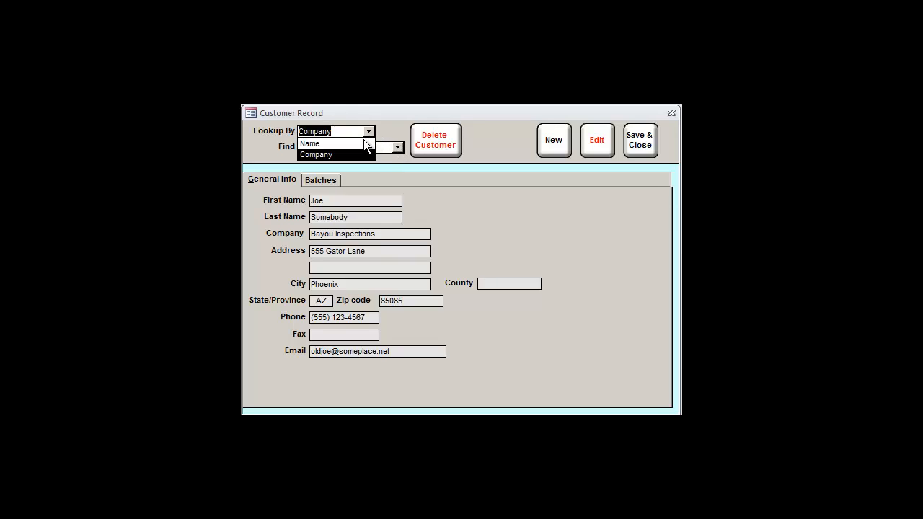
pyautogui.click(361, 143)
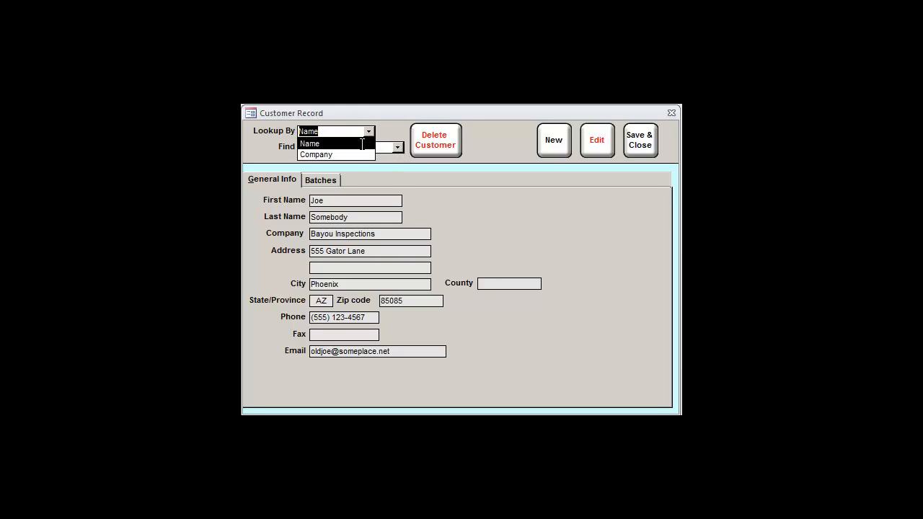
pyautogui.click(399, 148)
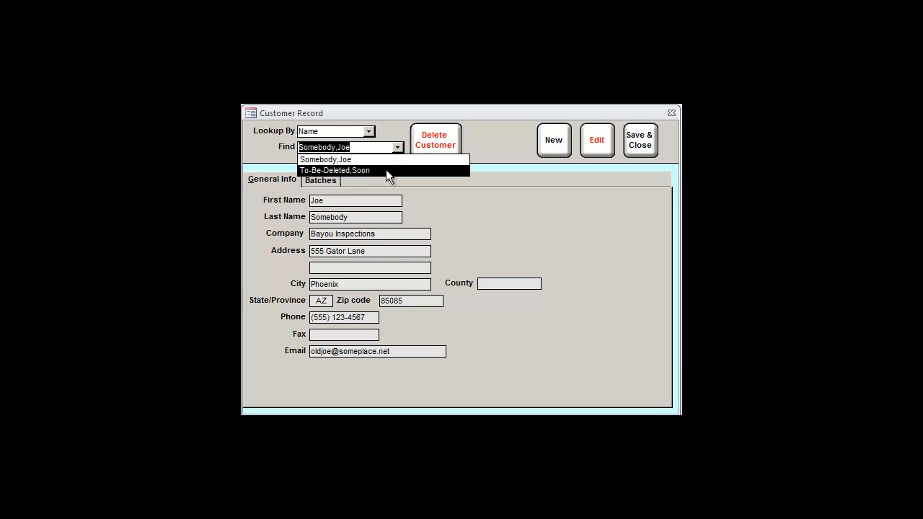
pyautogui.click(386, 171)
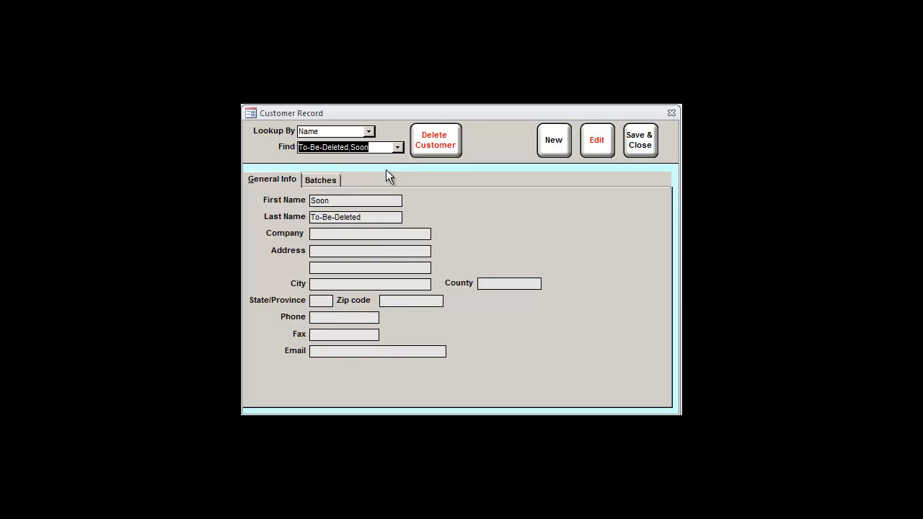
# Delete the To-Be-Deleted customer, confirming Yes in the Customer Deletion dialog.
pyautogui.click(439, 147)
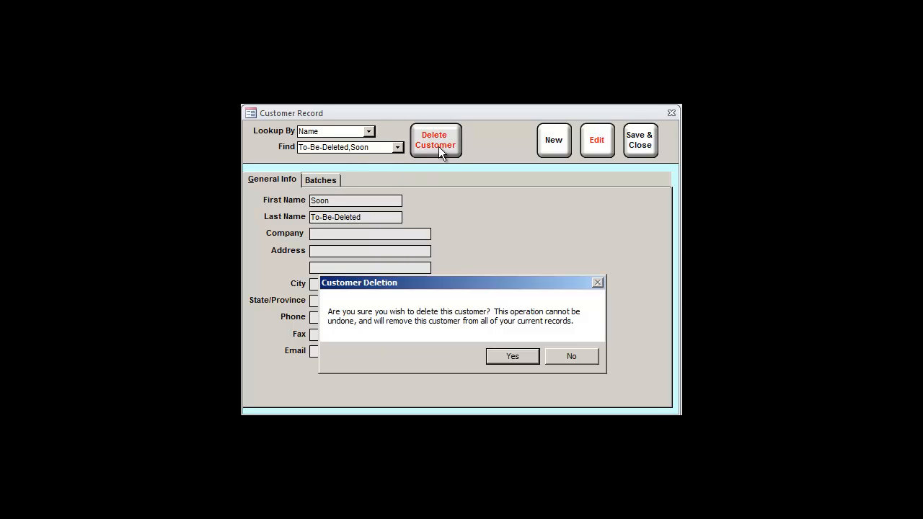
pyautogui.click(511, 356)
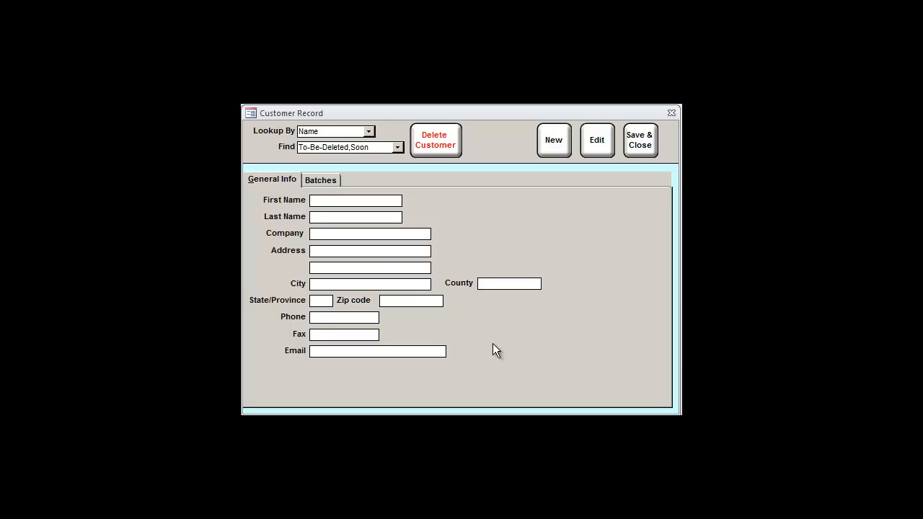
pyautogui.click(366, 132)
# Look up by Company, load the Bayou Inspections record, and find its fields locked.
pyautogui.click(358, 154)
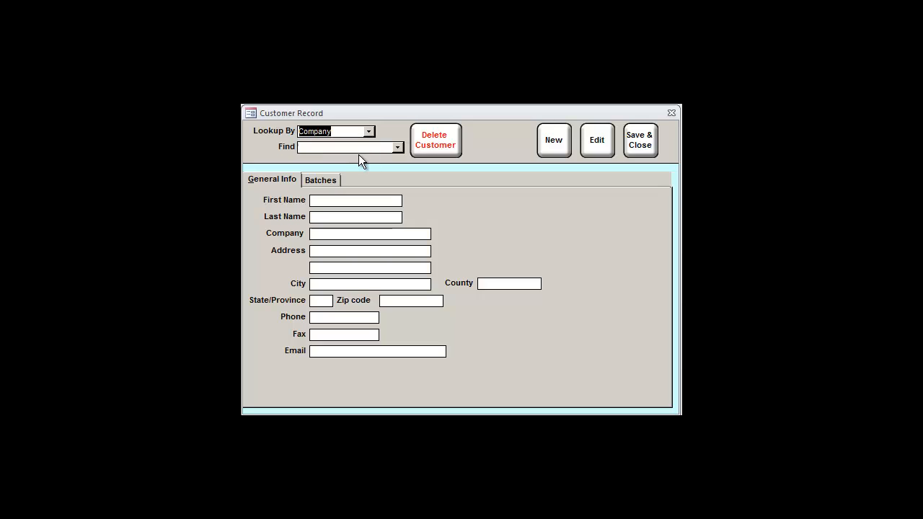
pyautogui.click(403, 146)
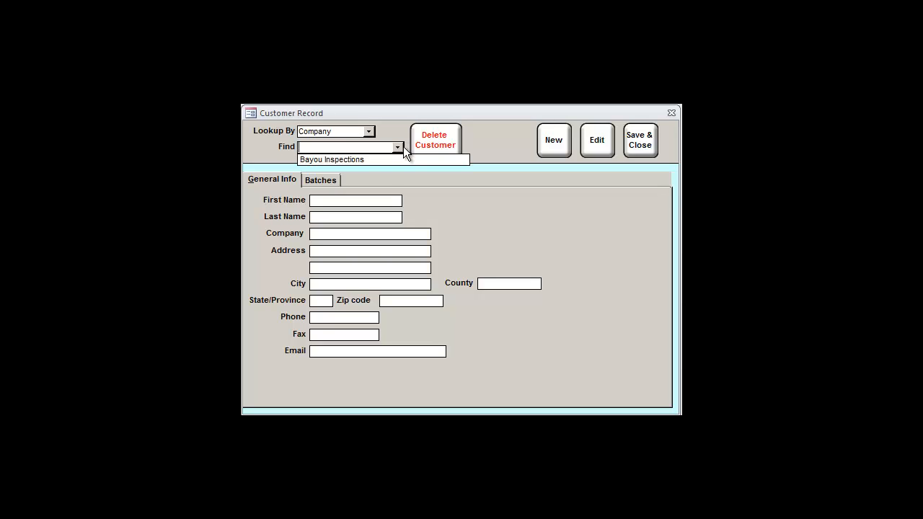
pyautogui.click(398, 159)
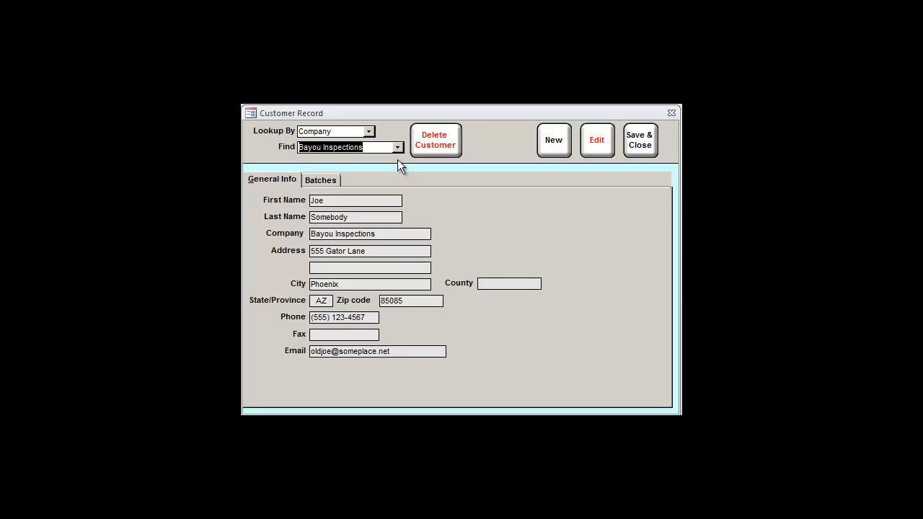
pyautogui.click(368, 216)
pyautogui.click(382, 233)
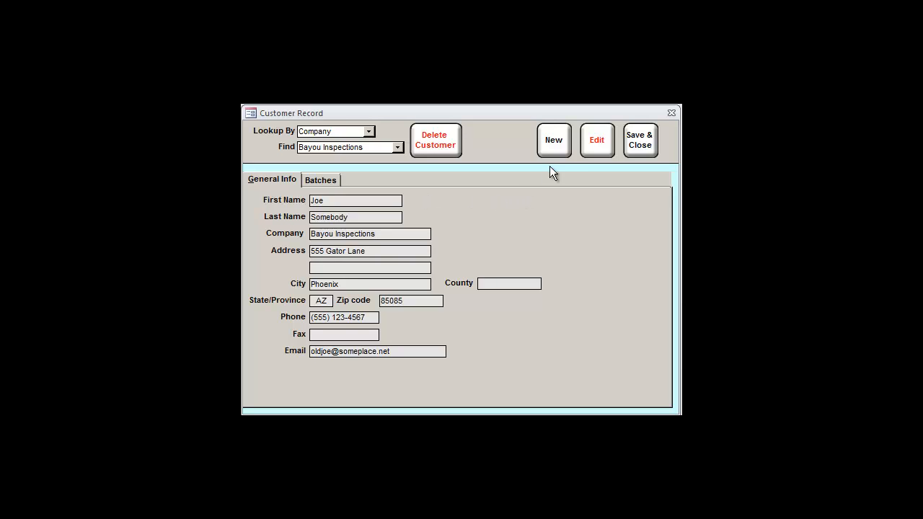
# Unlock the Bayou Inspections record, change the phone's last digit, and list batches 032814-1 to -3.
pyautogui.click(605, 146)
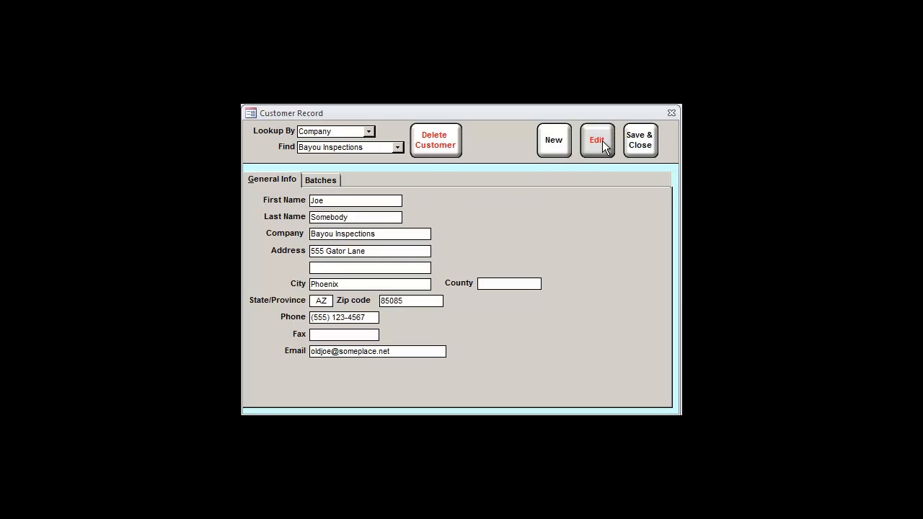
pyautogui.click(372, 318)
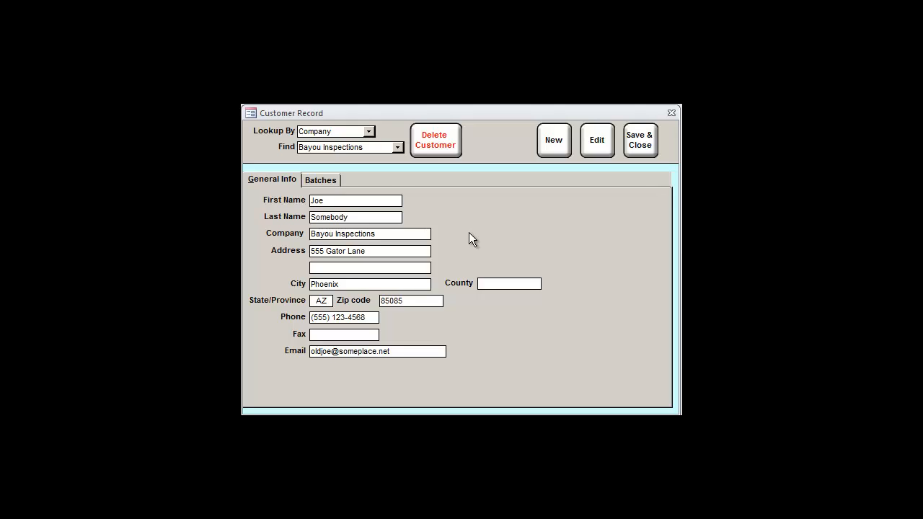
pyautogui.click(329, 180)
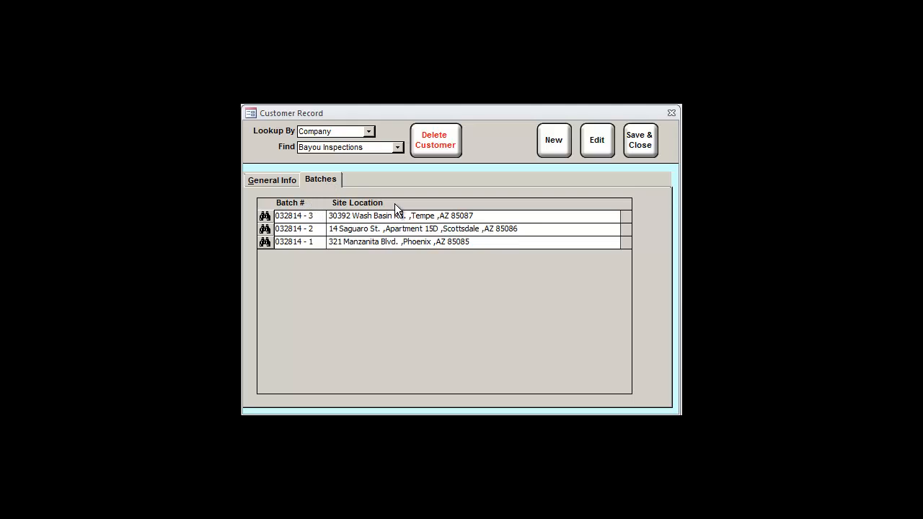
# View batch 032814-1's test record, close it, and return to General Info.
pyautogui.click(264, 243)
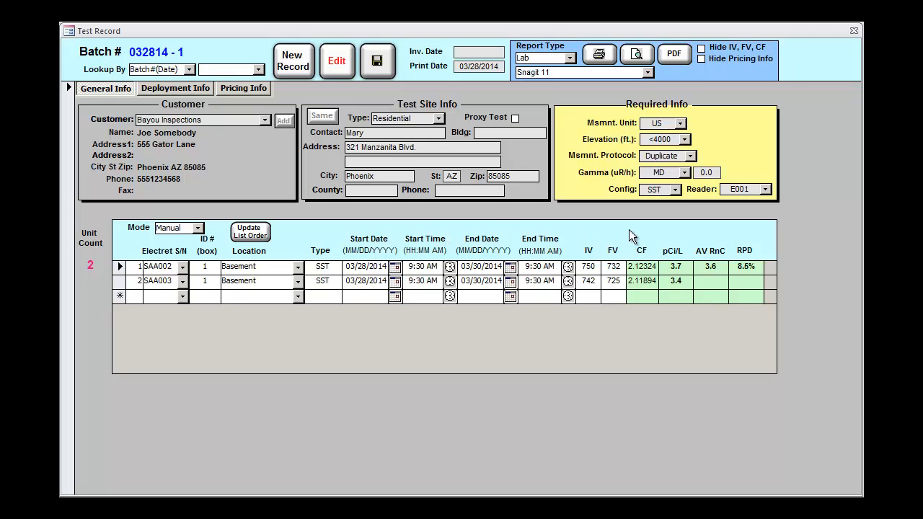
pyautogui.click(853, 30)
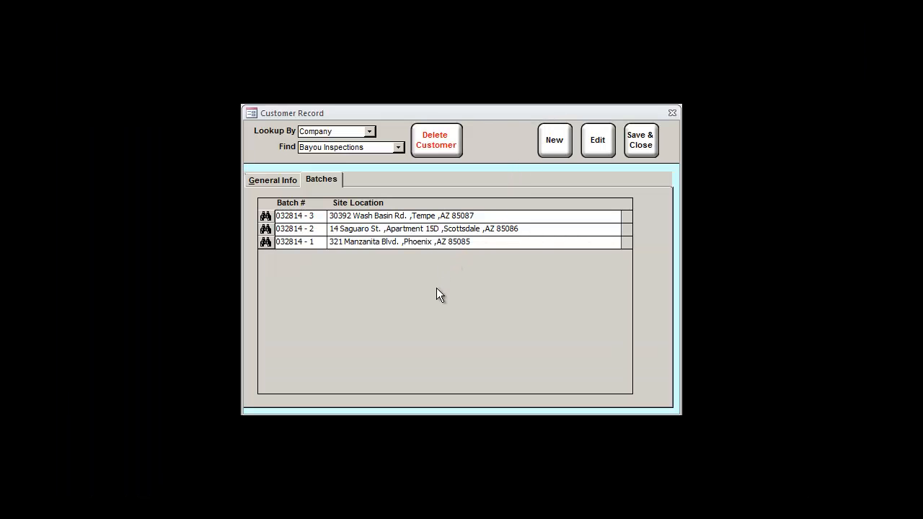
pyautogui.click(281, 179)
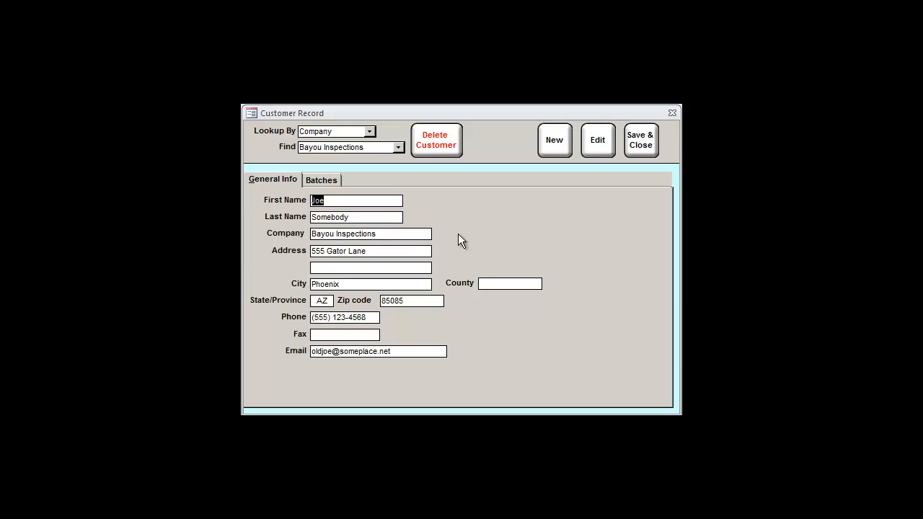
# Reselect Bayou Inspections by Company, view its batches, then Save & Close to the Main Menu.
pyautogui.click(423, 234)
pyautogui.click(370, 131)
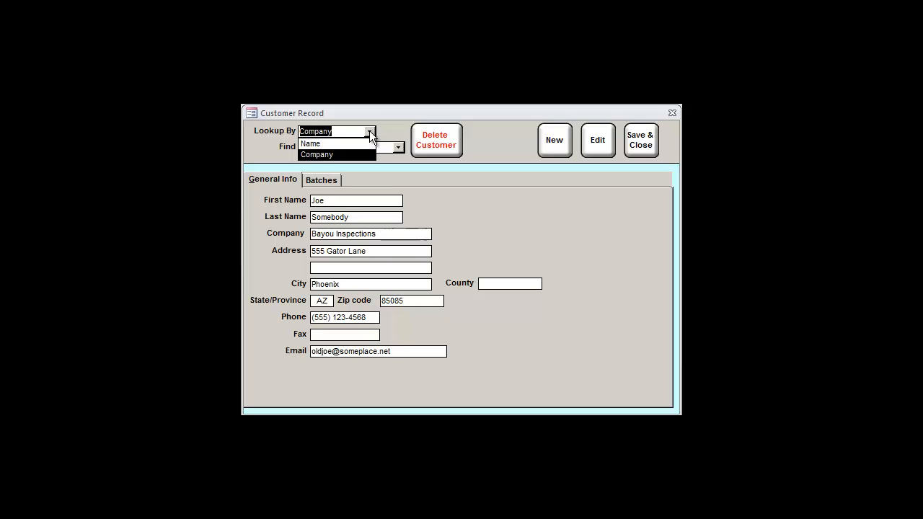
pyautogui.click(369, 132)
pyautogui.click(397, 148)
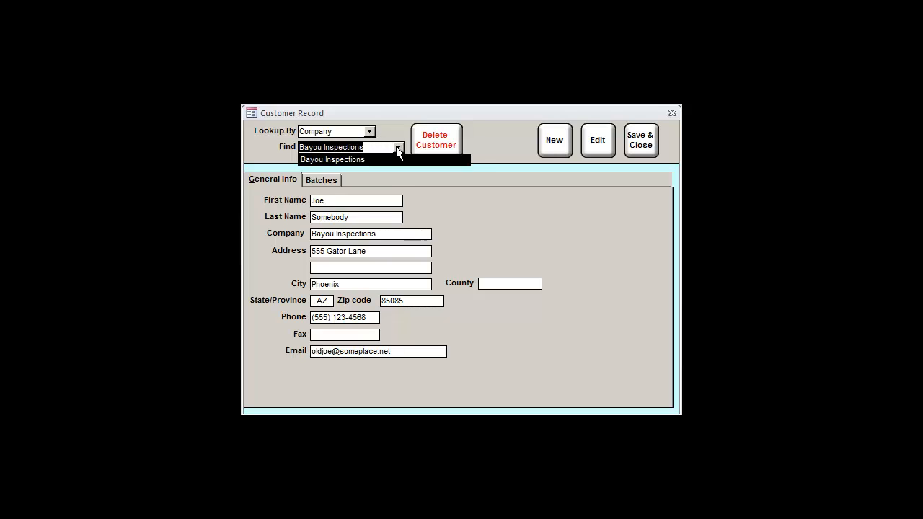
pyautogui.click(397, 148)
pyautogui.click(584, 150)
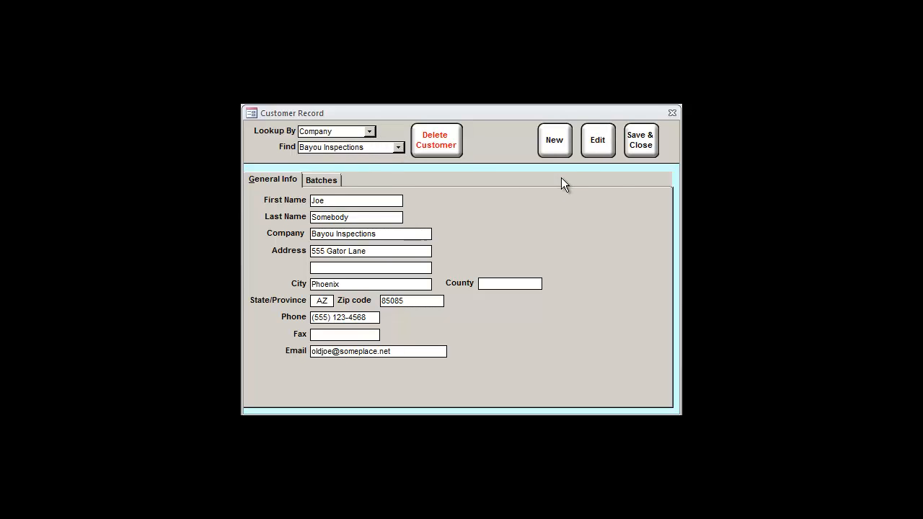
pyautogui.click(323, 180)
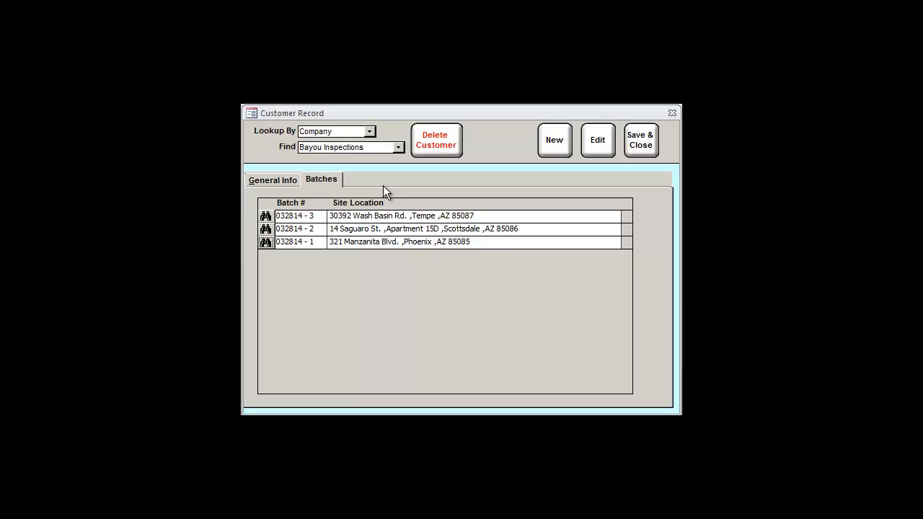
pyautogui.click(642, 144)
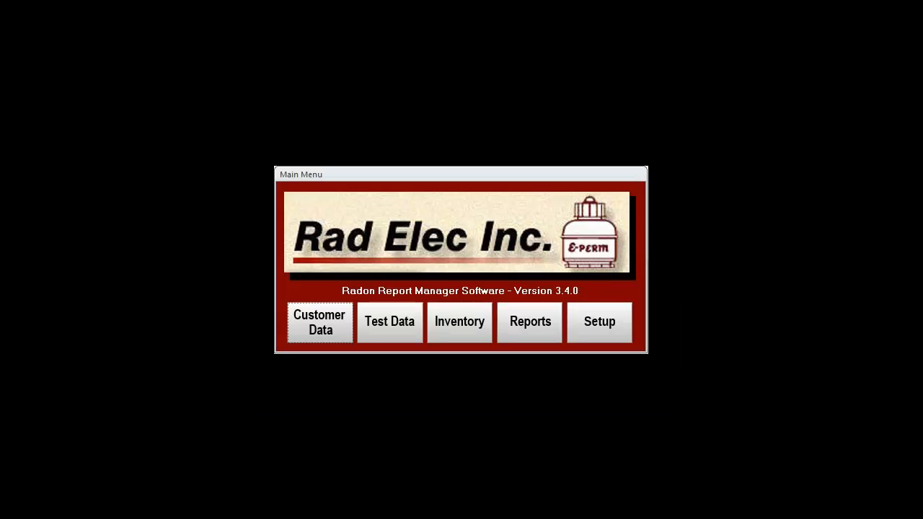